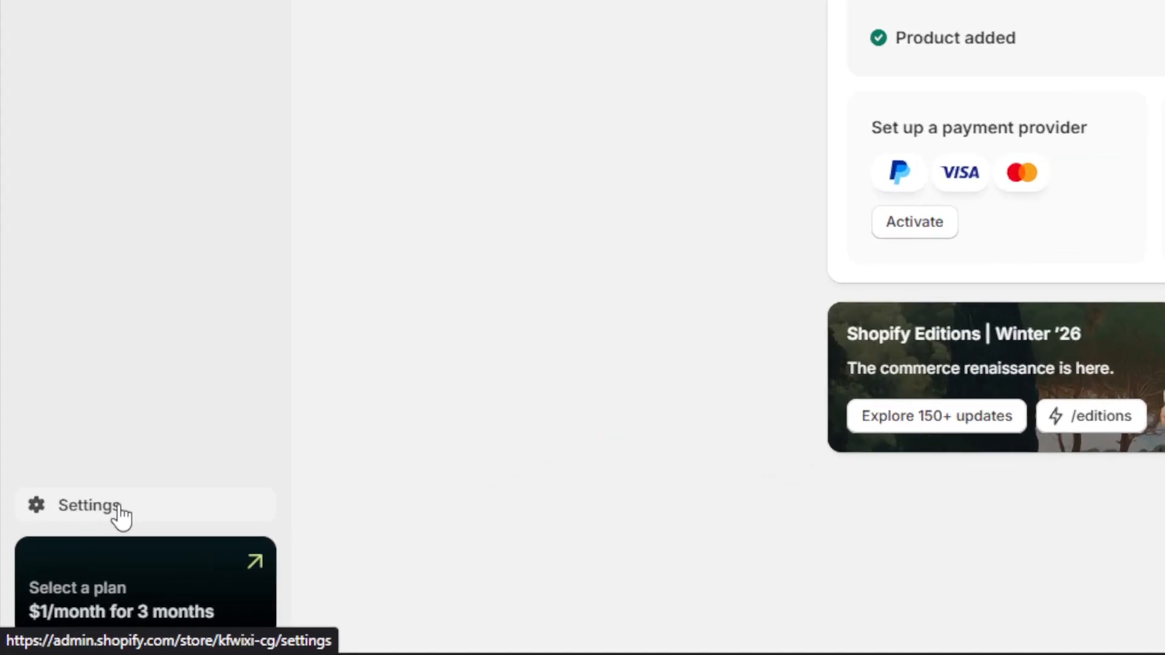
Open the general shipping rates profile in the store's Shipping and delivery settings and view its shipping zones
{"action": "left_click", "coordinate": [119, 509]}
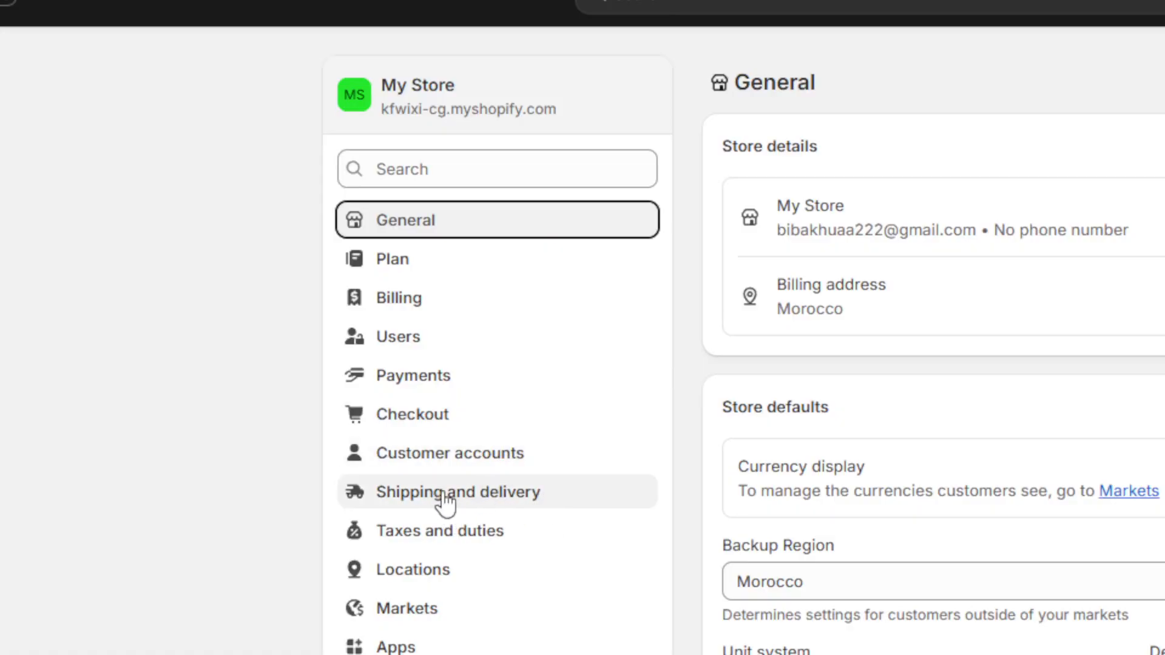
{"action": "left_click", "coordinate": [472, 494]}
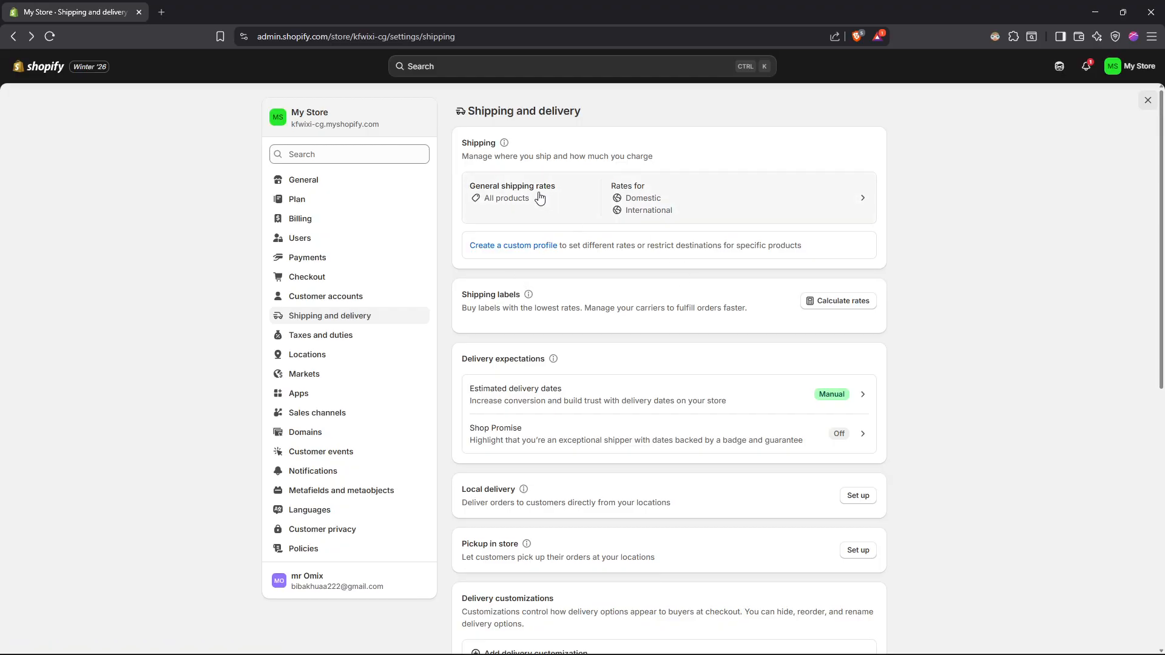
{"action": "left_click", "coordinate": [667, 200]}
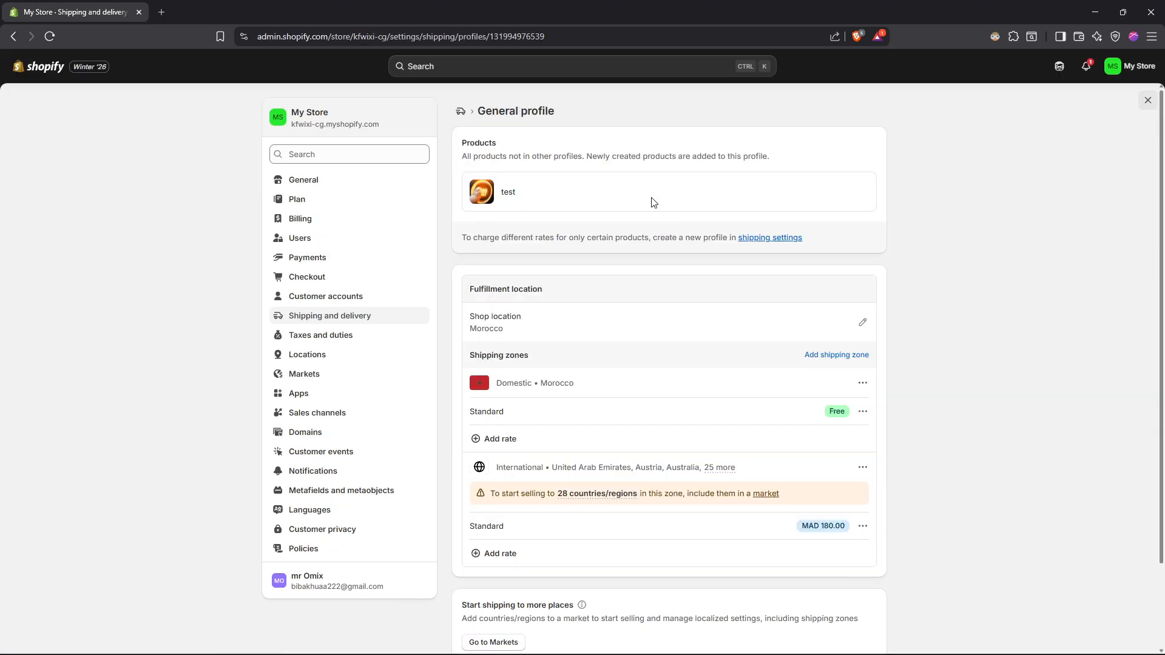
{"action": "scroll", "coordinate": [674, 352], "scroll_direction": "down", "scroll_amount": 1}
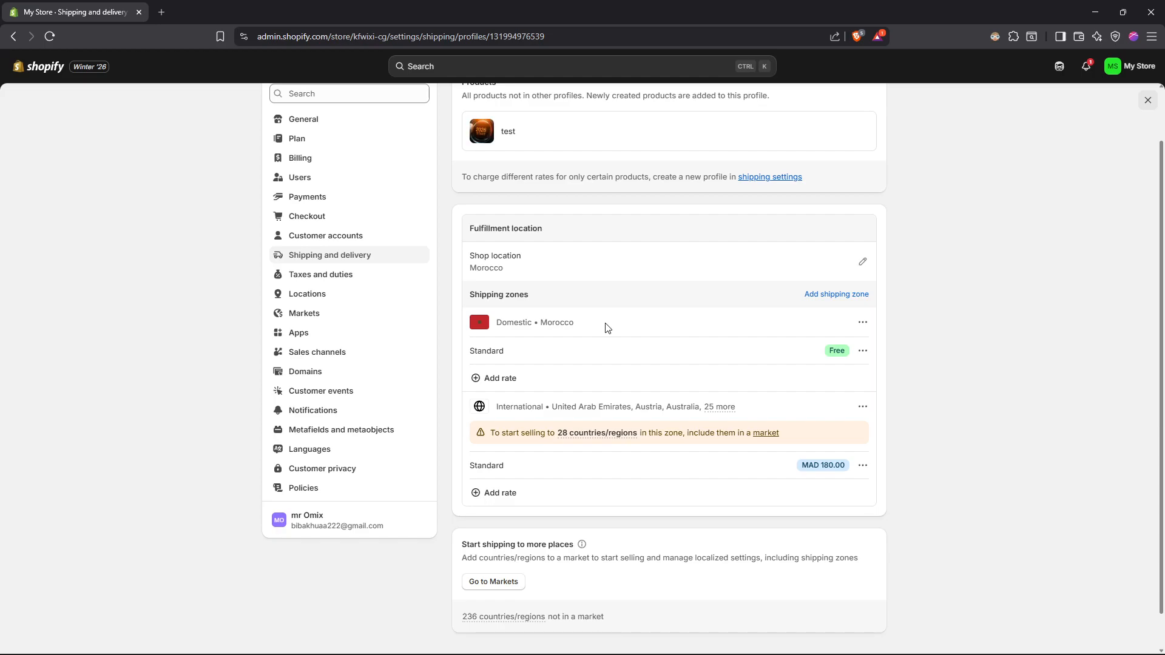
{"action": "scroll", "coordinate": [697, 383], "scroll_direction": "down", "scroll_amount": 1}
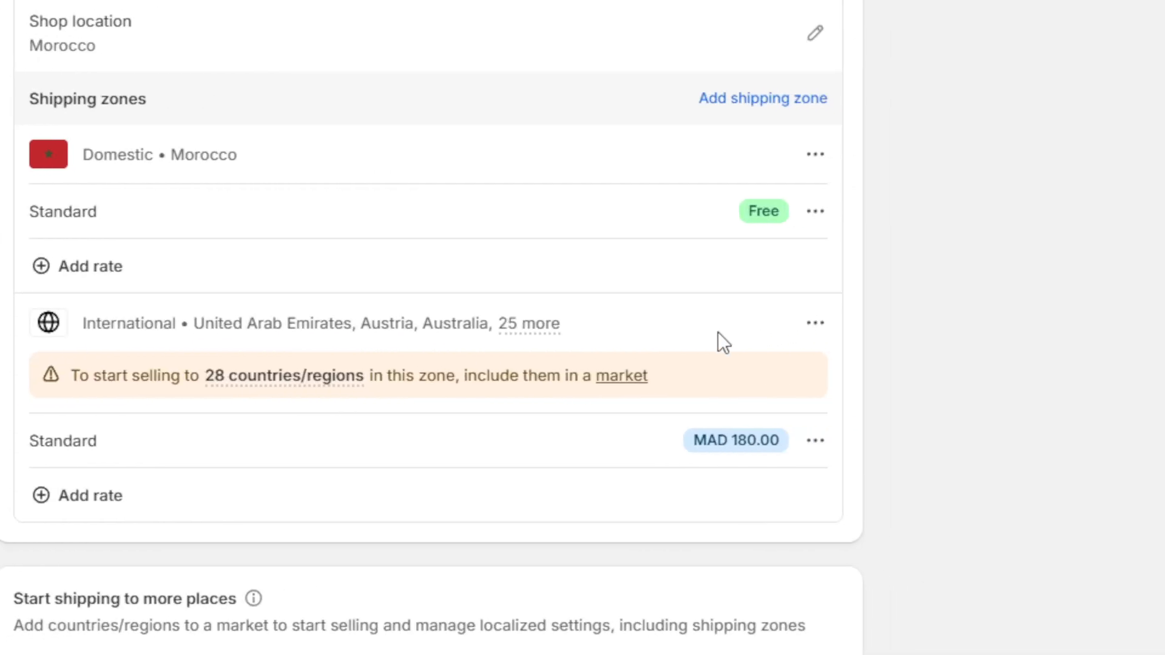
Open the International shipping zone for editing and go to its North America countries
{"action": "left_click", "coordinate": [1136, 314]}
{"action": "left_click", "coordinate": [576, 377]}
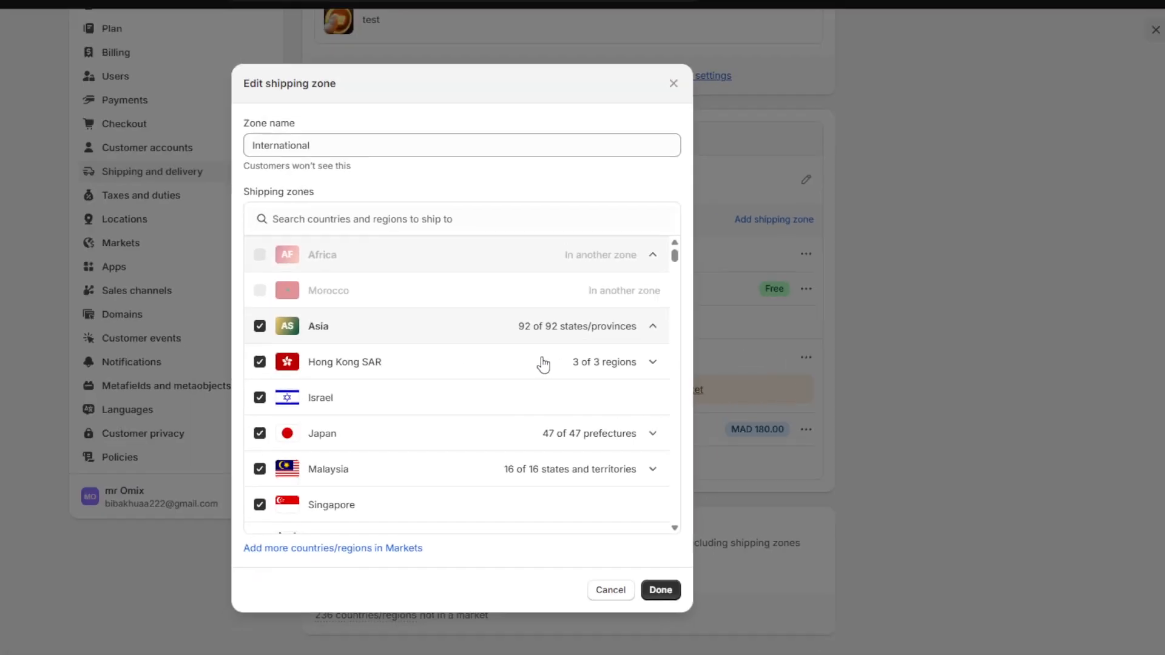
{"action": "scroll", "coordinate": [182, 335], "scroll_direction": "down", "scroll_amount": 10}
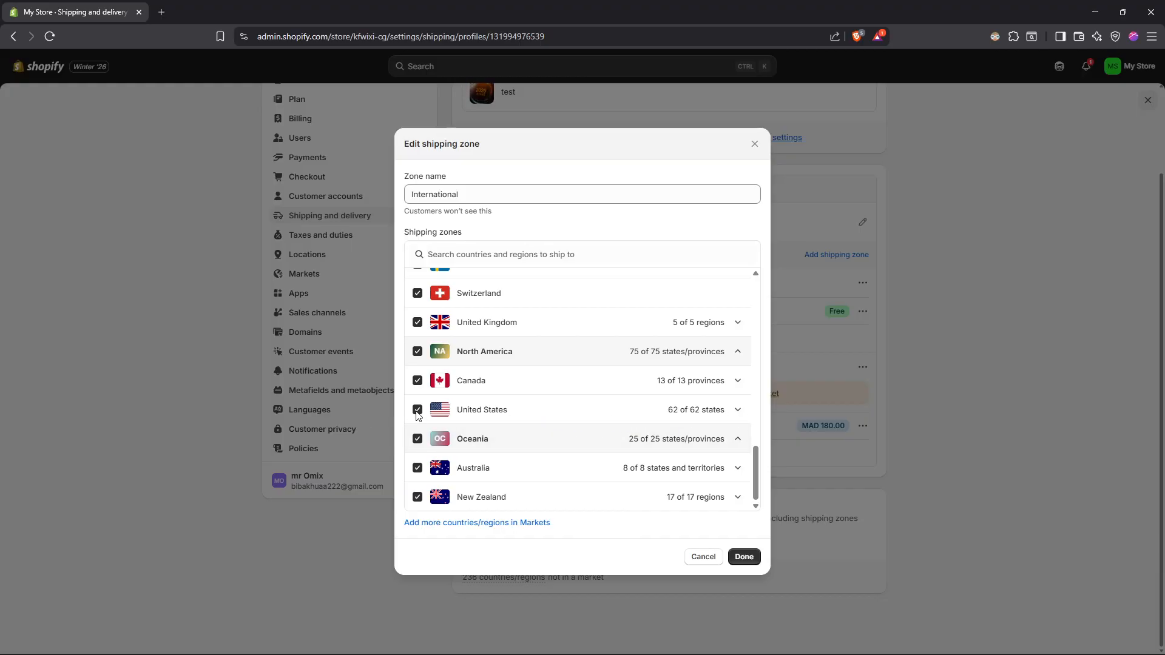
Exclude and re-include the United States in the International zone, and do the same for Alaska in its state list
{"action": "left_click", "coordinate": [417, 412]}
{"action": "left_click", "coordinate": [419, 412]}
{"action": "left_click", "coordinate": [737, 410]}
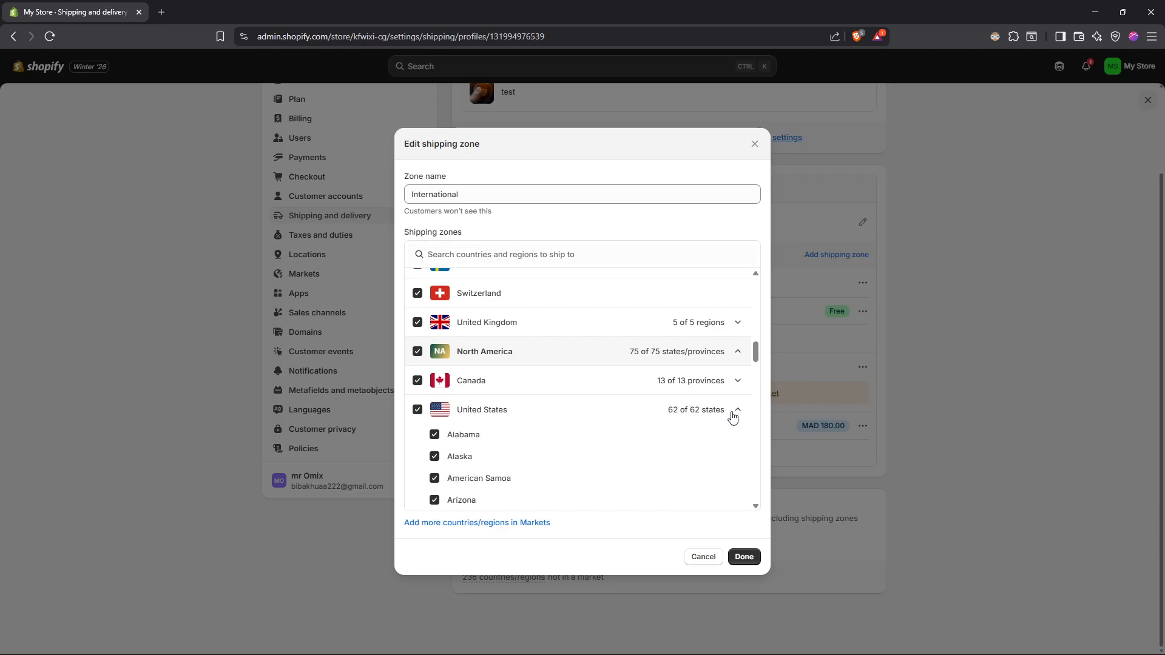
{"action": "scroll", "coordinate": [584, 384], "scroll_direction": "down", "scroll_amount": 1}
{"action": "scroll", "coordinate": [512, 398], "scroll_direction": "down", "scroll_amount": 3}
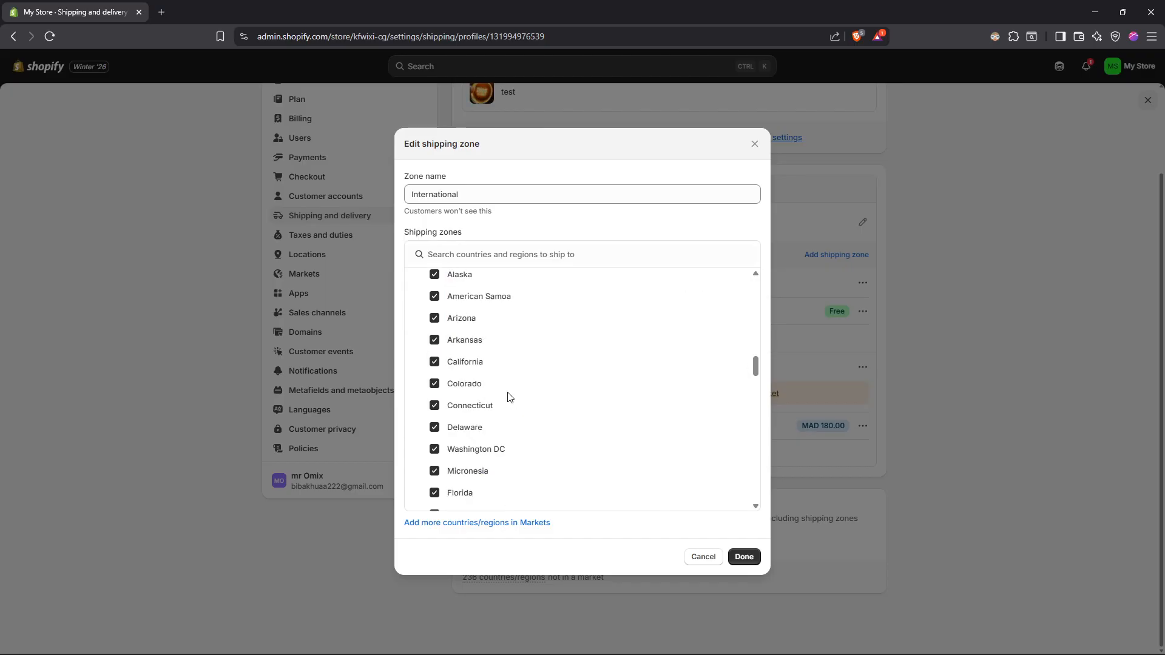
{"action": "scroll", "coordinate": [450, 392], "scroll_direction": "up", "scroll_amount": 3}
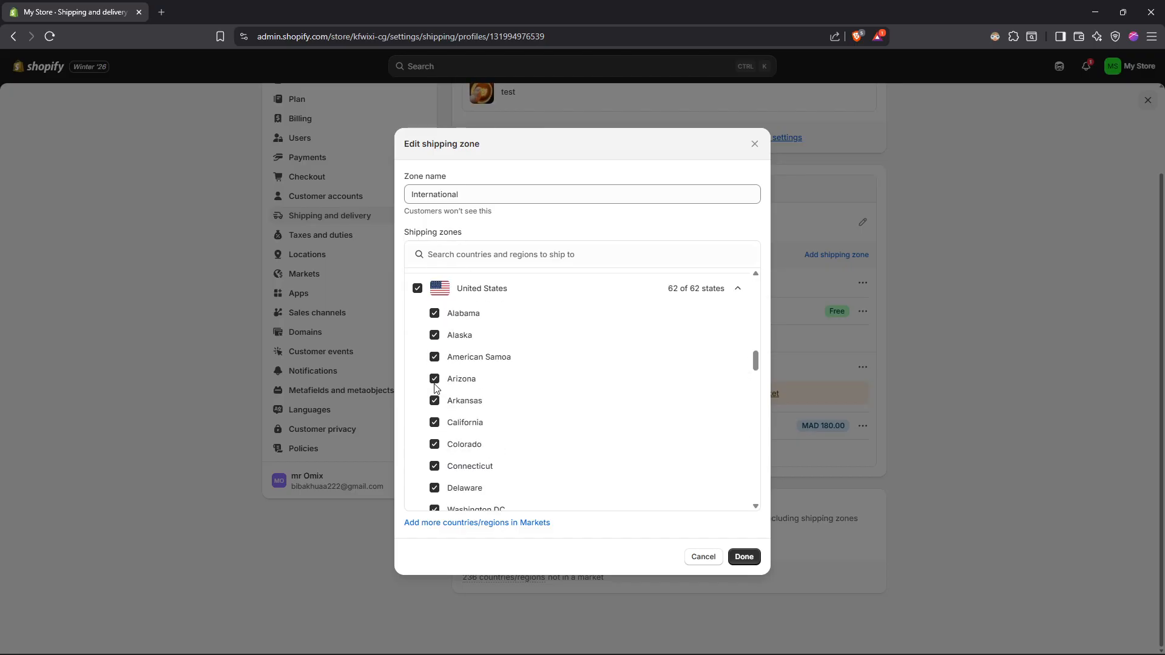
{"action": "scroll", "coordinate": [433, 379], "scroll_direction": "up", "scroll_amount": 1}
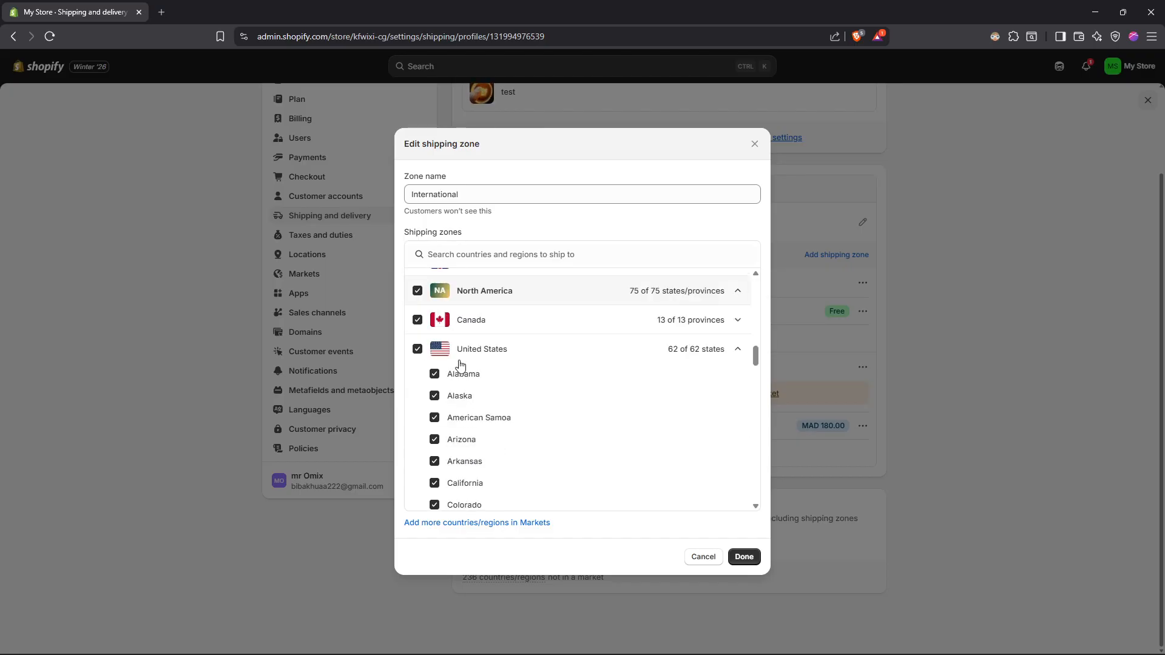
{"action": "left_click", "coordinate": [434, 397]}
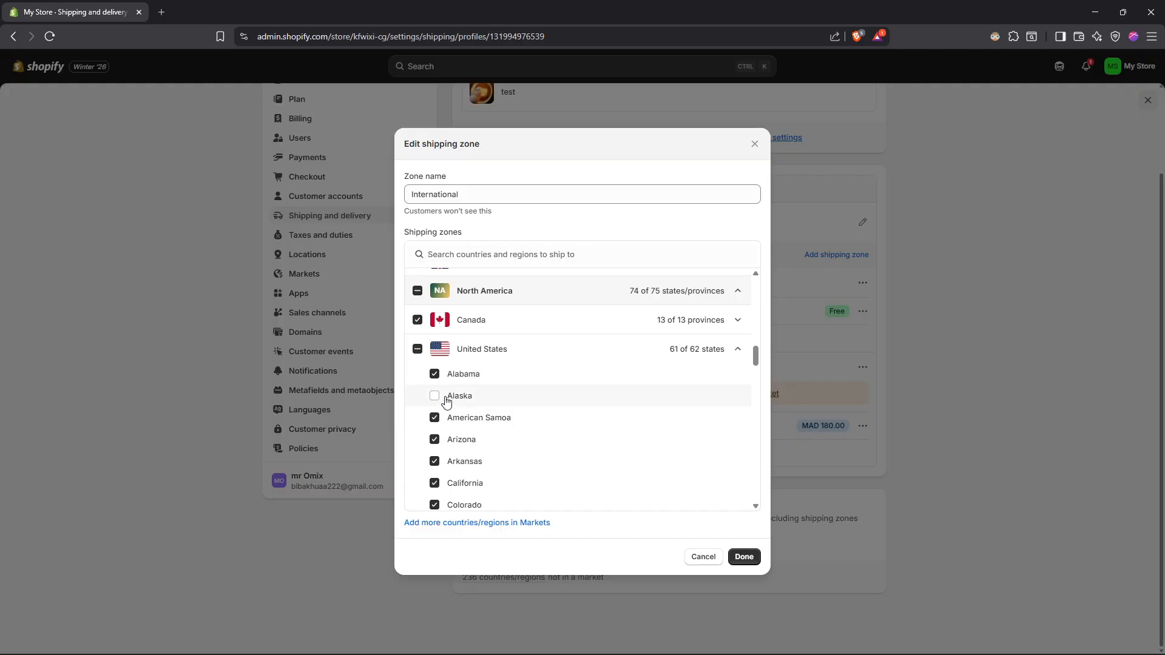
{"action": "left_click", "coordinate": [436, 397]}
{"action": "scroll", "coordinate": [728, 361], "scroll_direction": "up", "scroll_amount": 1}
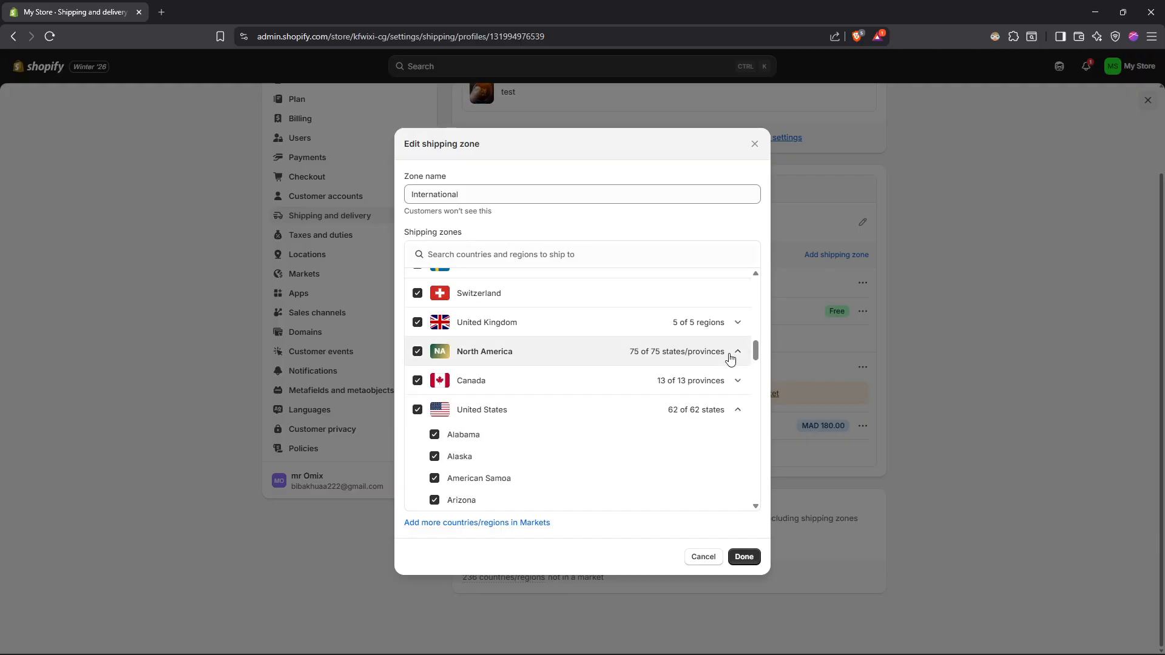
{"action": "left_click", "coordinate": [738, 409]}
Examine which countries in Asia, Europe, North America and Oceania are selected for the International zone
{"action": "scroll", "coordinate": [660, 402], "scroll_direction": "up", "scroll_amount": 5}
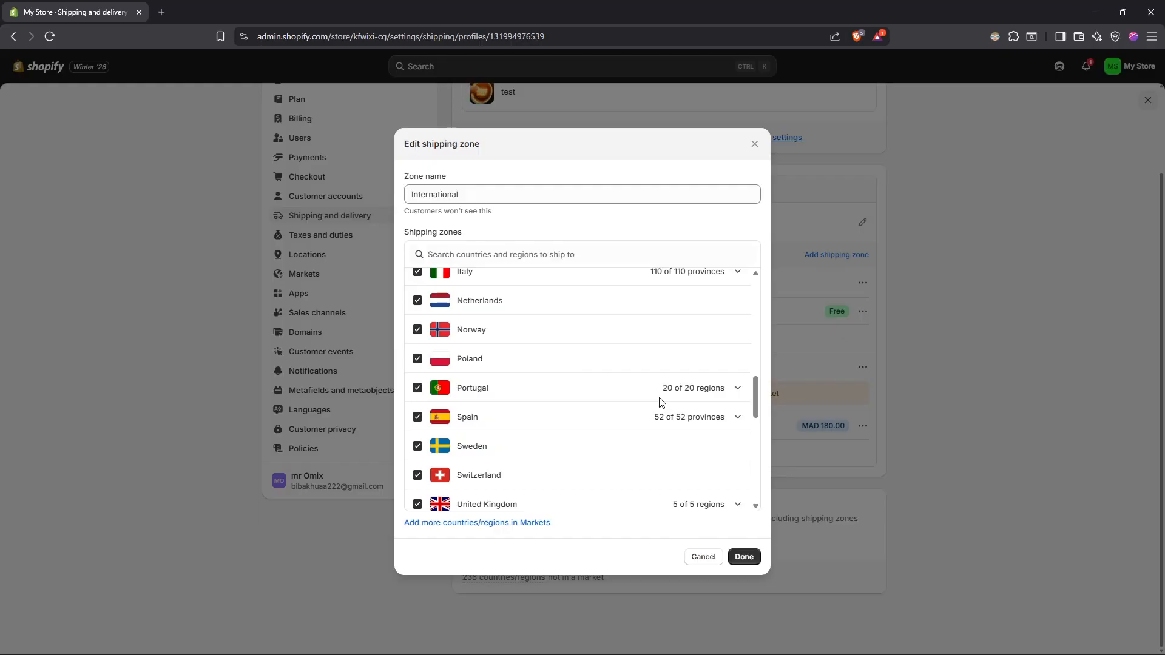
{"action": "scroll", "coordinate": [660, 402], "scroll_direction": "down", "scroll_amount": 5}
{"action": "scroll", "coordinate": [441, 397], "scroll_direction": "up", "scroll_amount": 1}
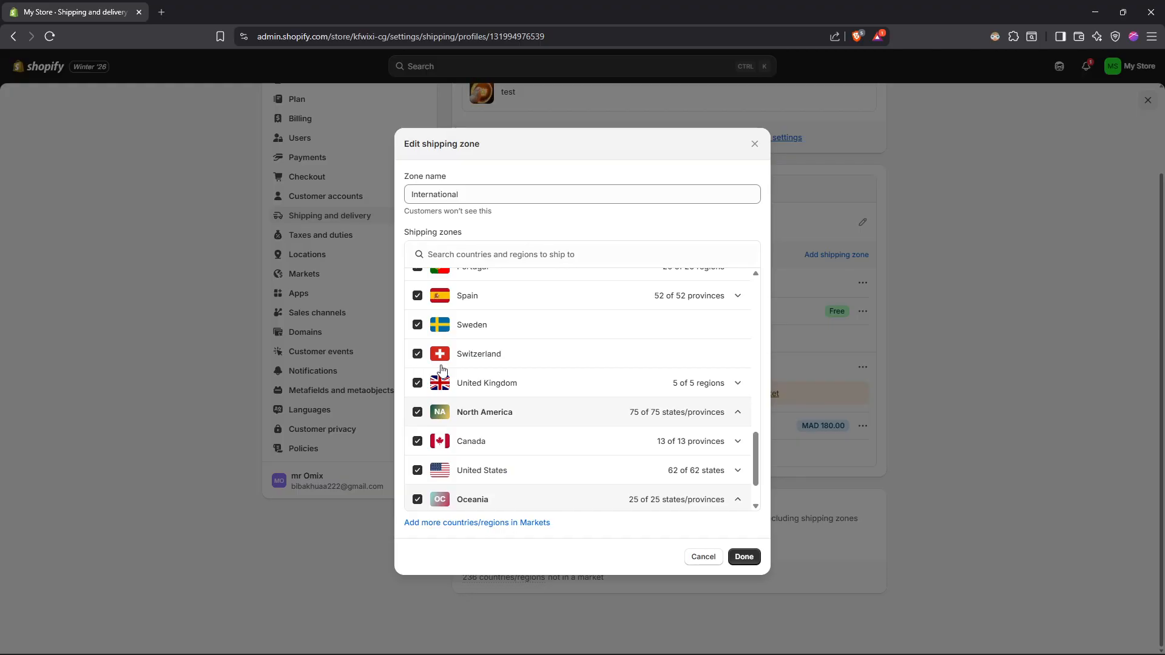
{"action": "scroll", "coordinate": [445, 431], "scroll_direction": "up", "scroll_amount": 10}
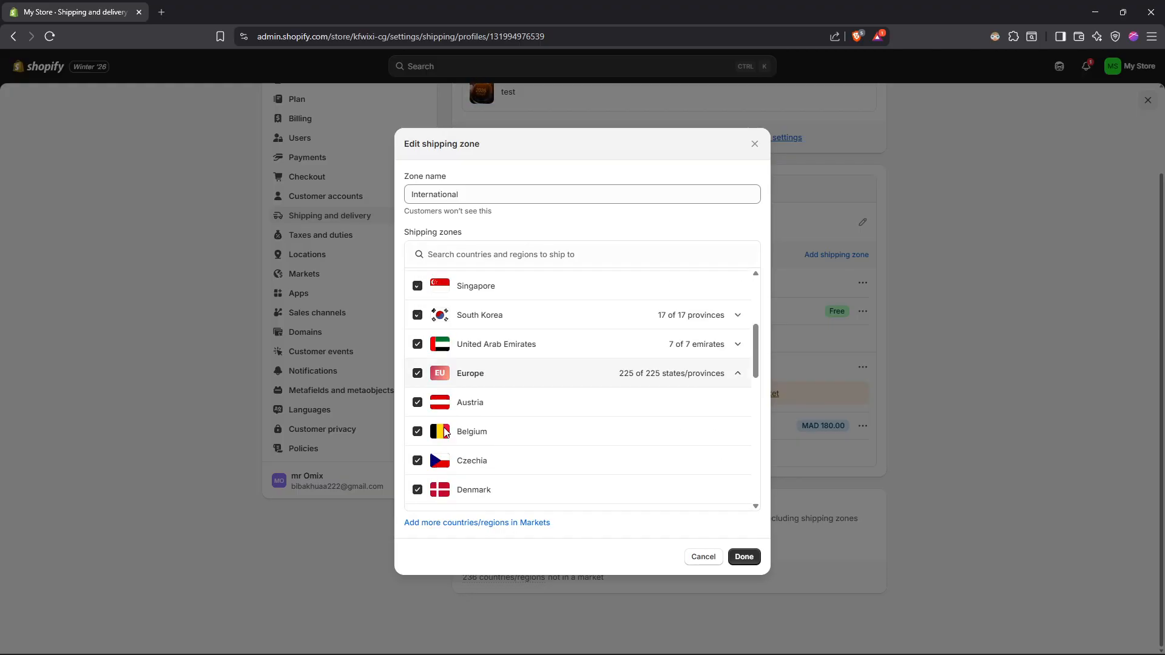
{"action": "scroll", "coordinate": [445, 432], "scroll_direction": "up", "scroll_amount": 3}
{"action": "scroll", "coordinate": [485, 437], "scroll_direction": "down", "scroll_amount": 10}
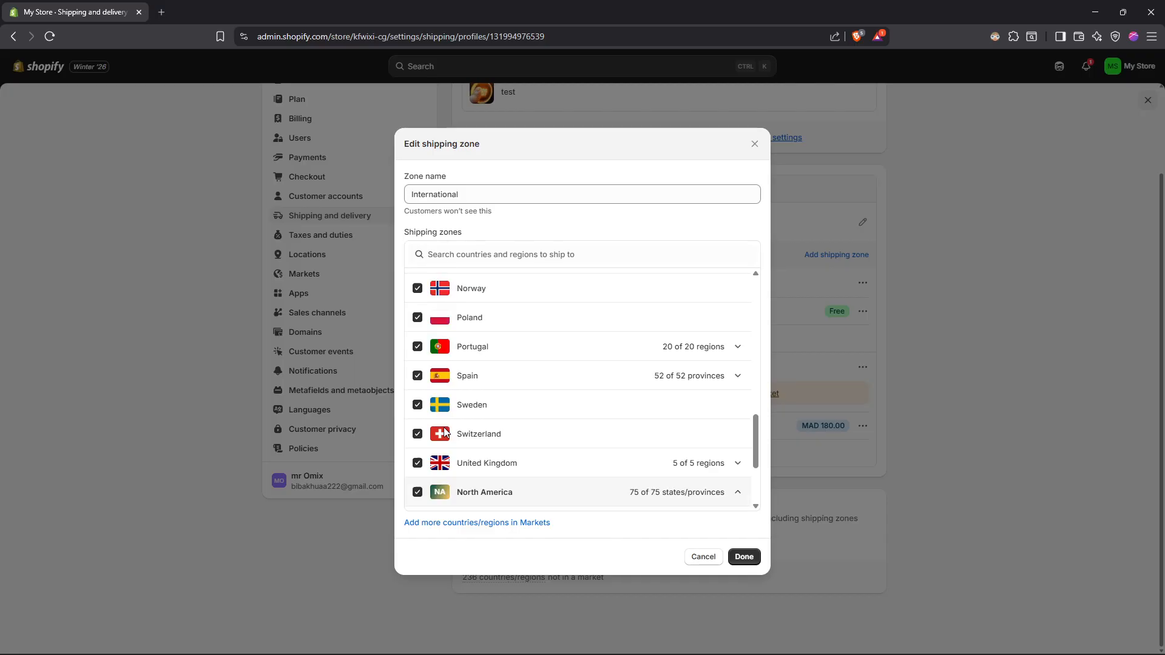
{"action": "scroll", "coordinate": [534, 422], "scroll_direction": "up", "scroll_amount": 1}
{"action": "scroll", "coordinate": [555, 419], "scroll_direction": "down", "scroll_amount": 2}
{"action": "scroll", "coordinate": [553, 420], "scroll_direction": "down", "scroll_amount": 2}
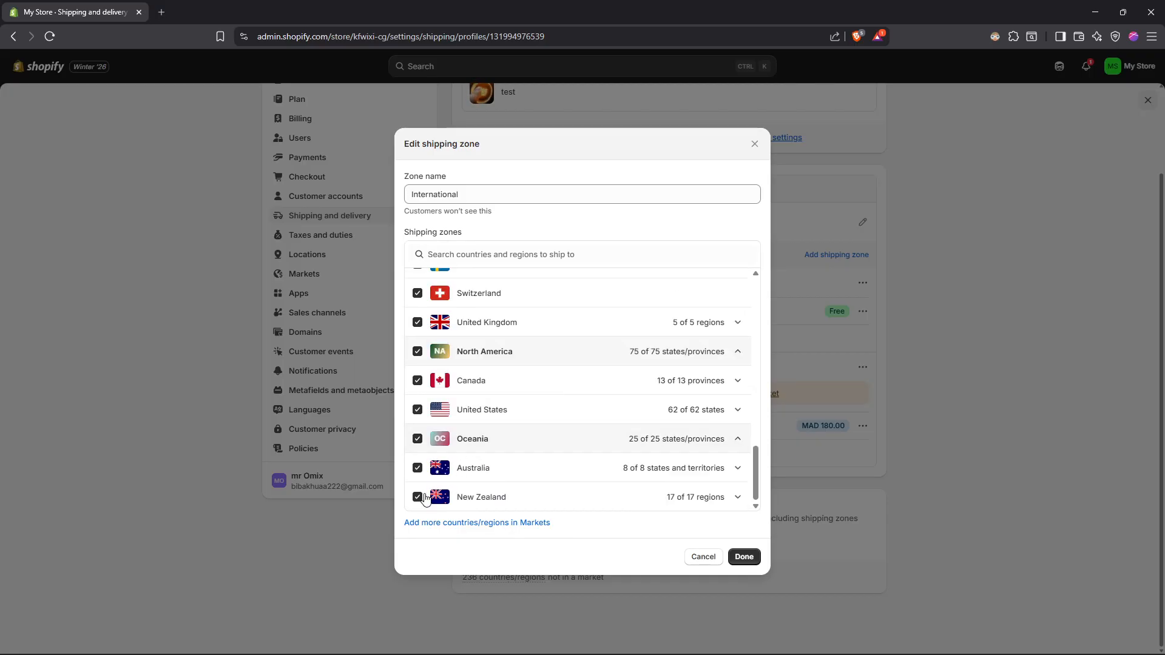
Exclude Australia and New Zealand from the International zone, and re-include all of Oceania
{"action": "left_click", "coordinate": [417, 468]}
{"action": "left_click", "coordinate": [418, 497]}
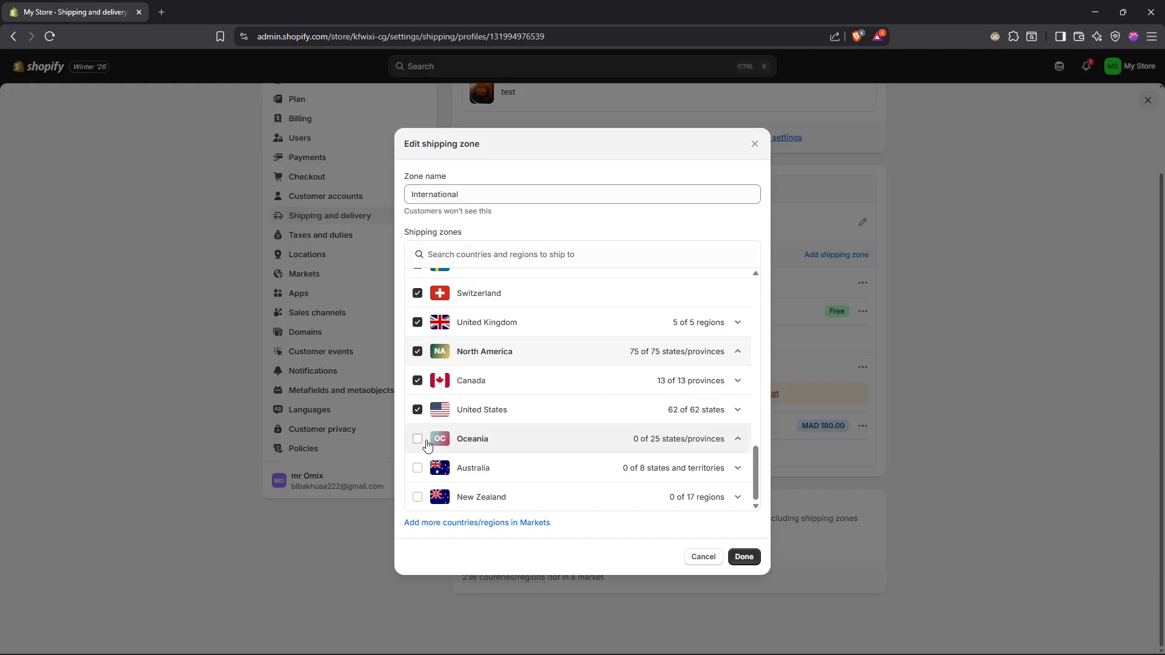
{"action": "left_click", "coordinate": [418, 439]}
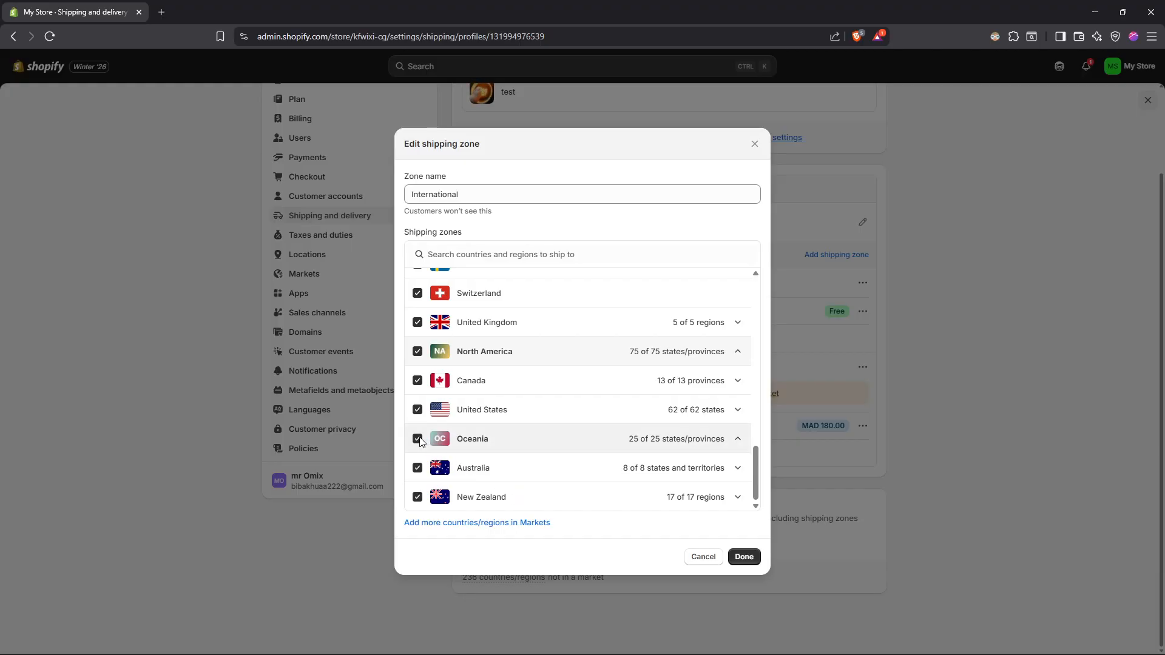
Review the International zone's country selection once more and confirm the zone edit
{"action": "scroll", "coordinate": [634, 383], "scroll_direction": "up", "scroll_amount": 2}
{"action": "scroll", "coordinate": [632, 385], "scroll_direction": "down", "scroll_amount": 2}
{"action": "scroll", "coordinate": [469, 393], "scroll_direction": "up", "scroll_amount": 4}
{"action": "scroll", "coordinate": [431, 339], "scroll_direction": "up", "scroll_amount": 3}
{"action": "scroll", "coordinate": [428, 337], "scroll_direction": "down", "scroll_amount": 2}
{"action": "scroll", "coordinate": [449, 376], "scroll_direction": "down", "scroll_amount": 5}
{"action": "scroll", "coordinate": [501, 426], "scroll_direction": "up", "scroll_amount": 7}
{"action": "scroll", "coordinate": [502, 425], "scroll_direction": "up", "scroll_amount": 5}
{"action": "left_click", "coordinate": [744, 556]}
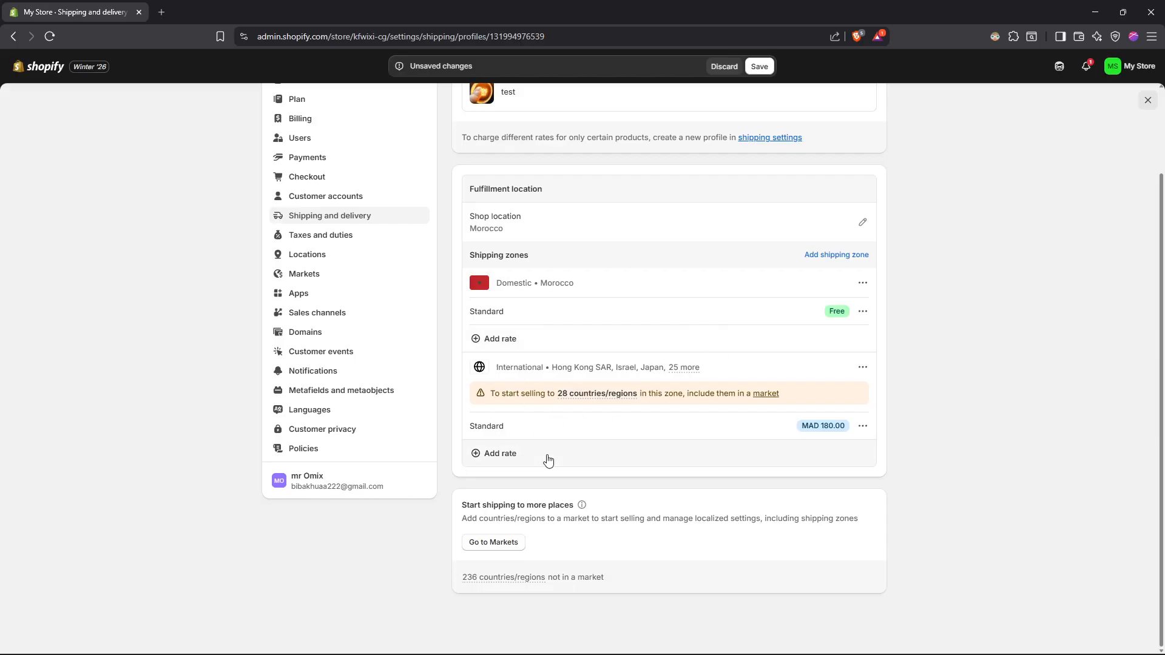
Start a new rate for the International zone and set its rate type to use a carrier or app to calculate rates
{"action": "left_click", "coordinate": [546, 458]}
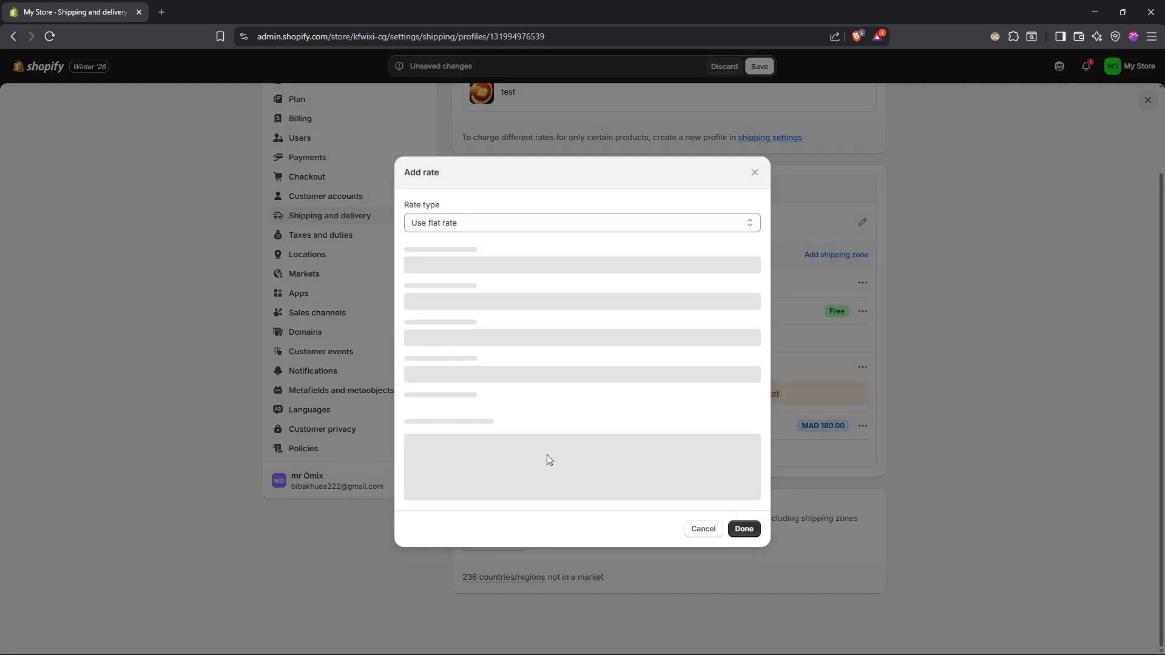
{"action": "left_click", "coordinate": [450, 229]}
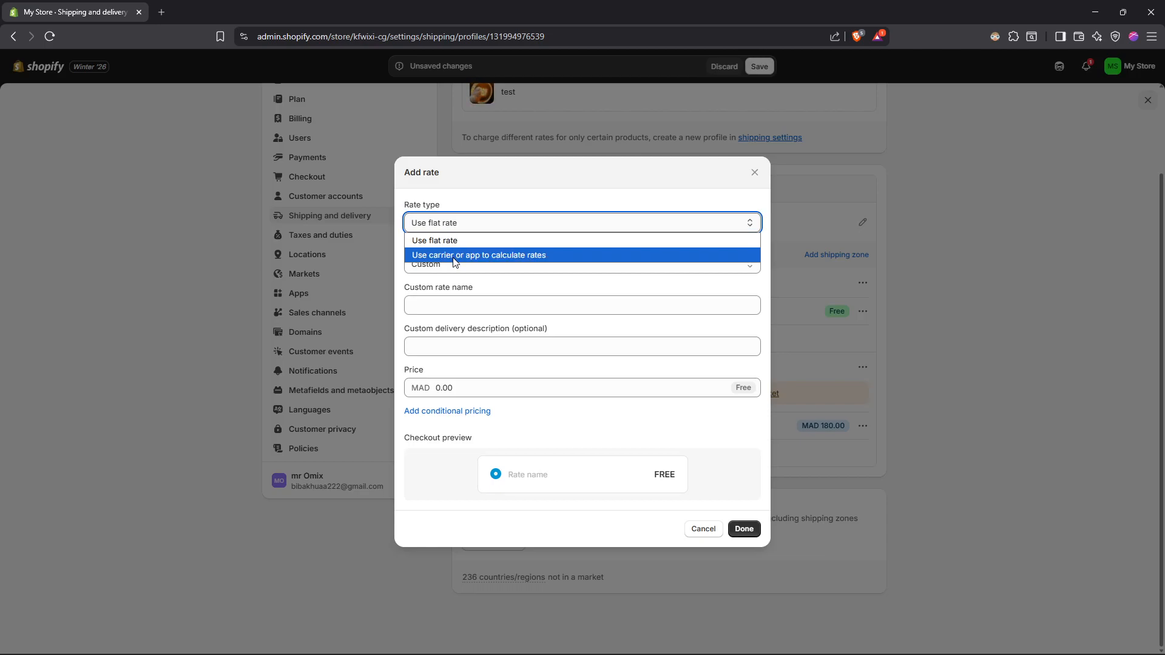
{"action": "left_click", "coordinate": [454, 255]}
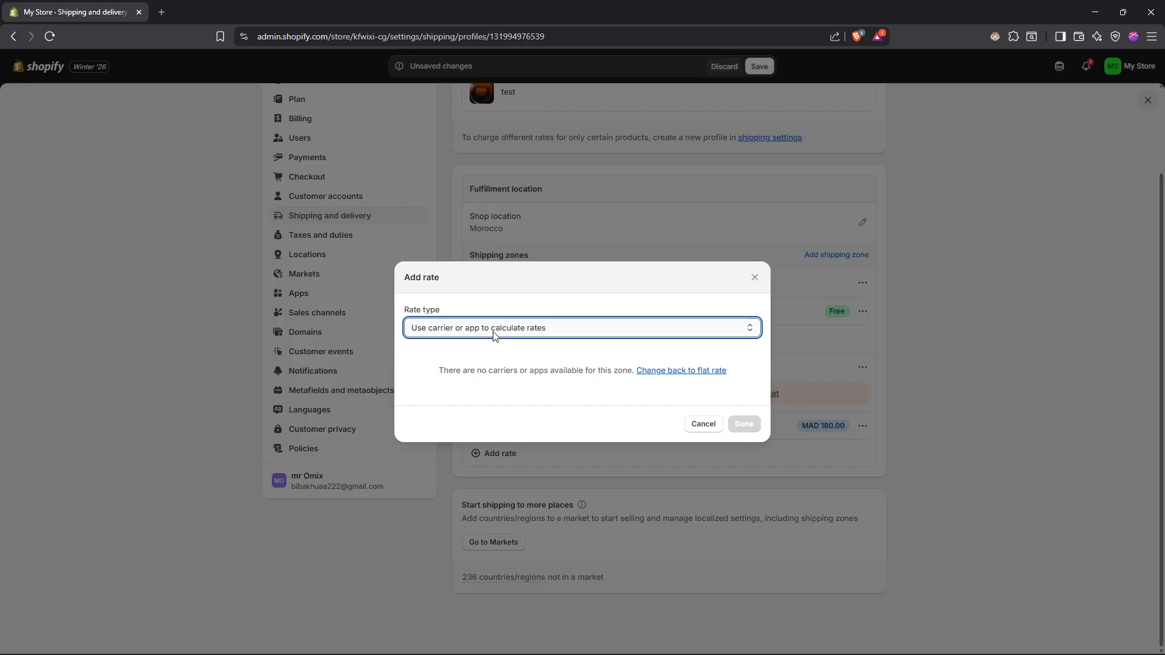
{"action": "left_click", "coordinate": [494, 330]}
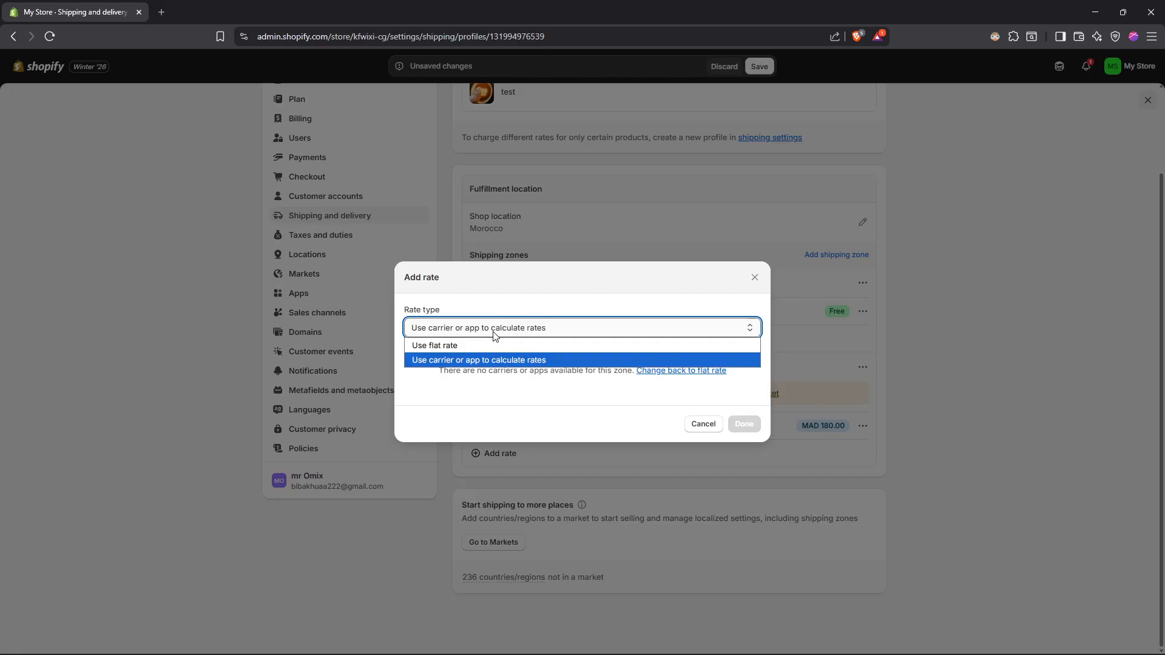
{"action": "left_click", "coordinate": [456, 362]}
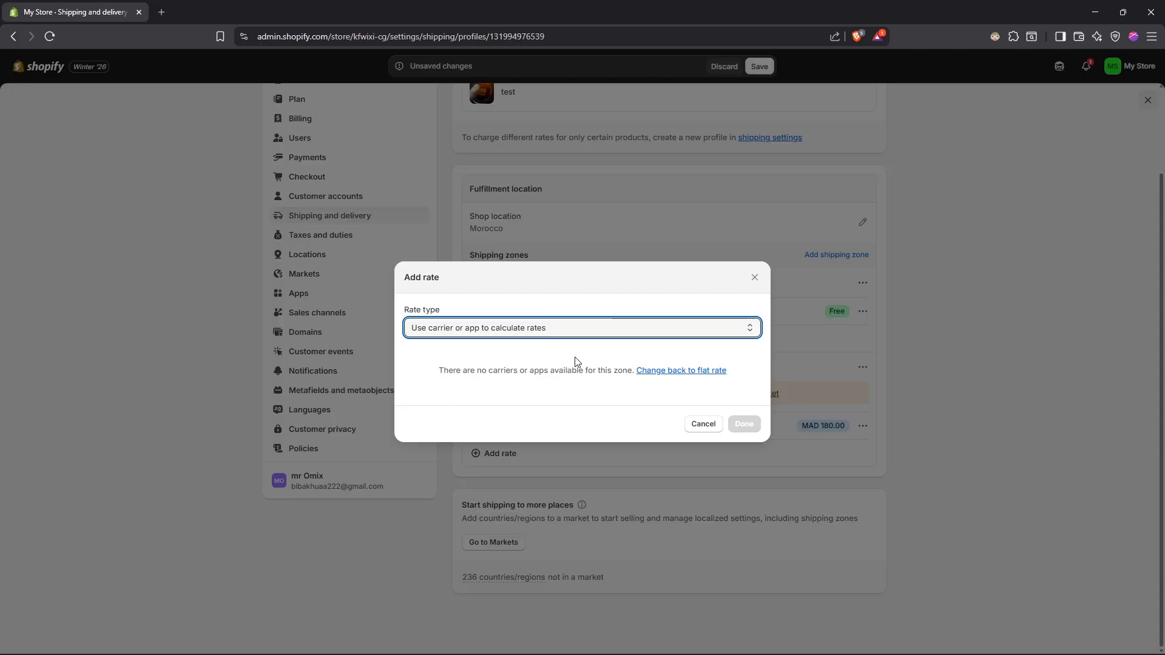
Switch the new rate's type back to flat rate and keep Custom as the shipping rate
{"action": "left_click", "coordinate": [517, 339]}
{"action": "left_click", "coordinate": [483, 342]}
{"action": "left_click", "coordinate": [474, 268]}
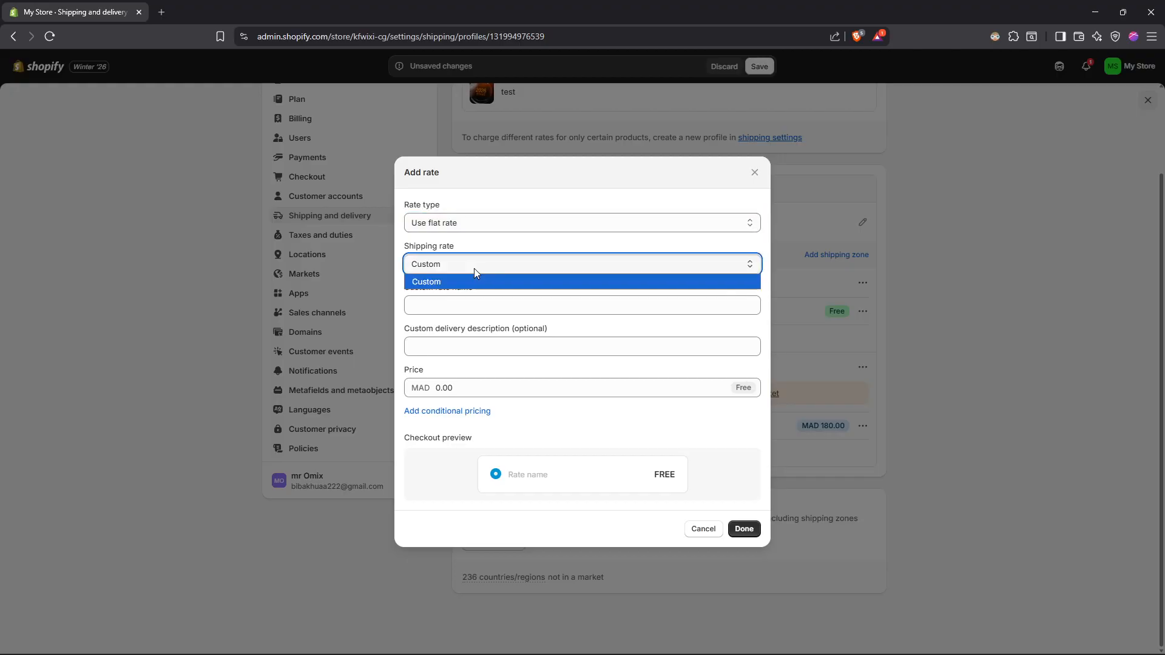
{"action": "left_click", "coordinate": [471, 264]}
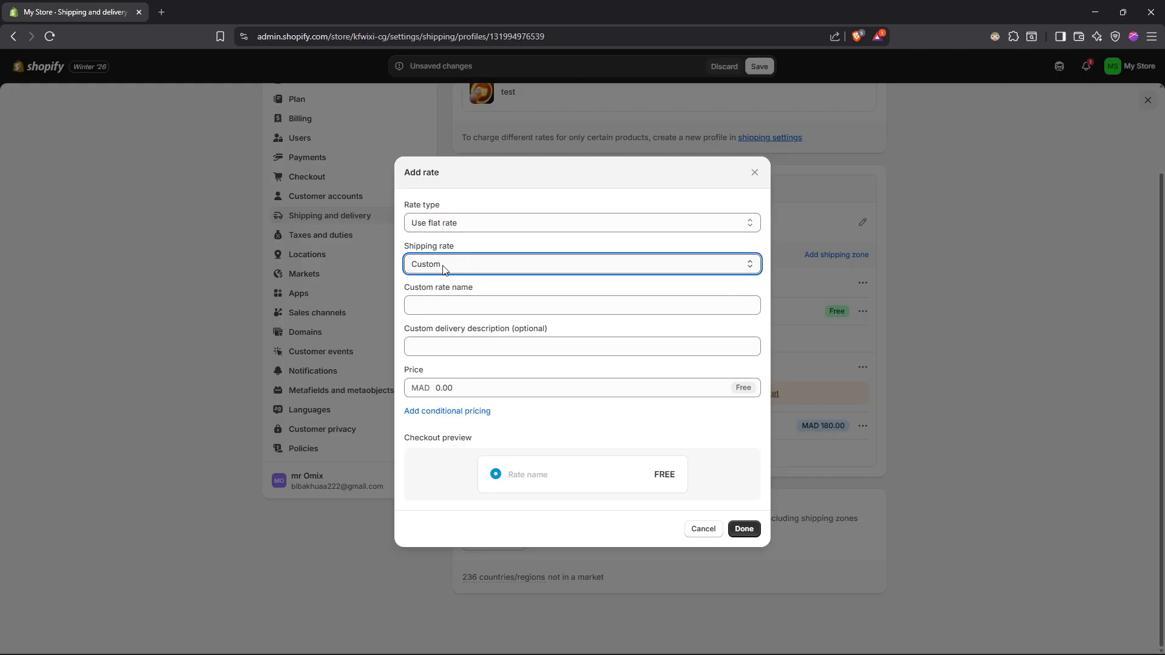
Set the new International rate's price to MAD 200
{"action": "left_click", "coordinate": [450, 305]}
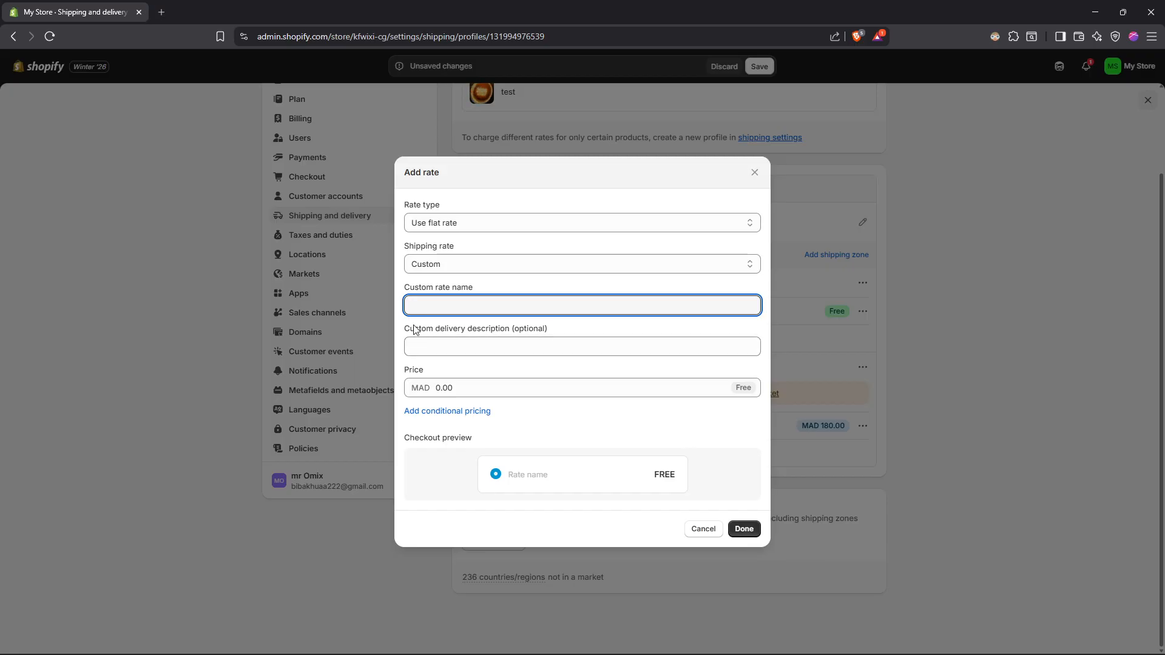
{"action": "left_click", "coordinate": [472, 387]}
{"action": "type", "text": "200"}
{"action": "key", "text": "BackSpace"}
{"action": "key", "text": "BackSpace"}
{"action": "key", "text": "BackSpace"}
{"action": "key", "text": "BackSpace"}
{"action": "key", "text": "BackSpace"}
{"action": "key", "text": "BackSpace"}
{"action": "key", "text": "BackSpace"}
{"action": "type", "text": "200"}
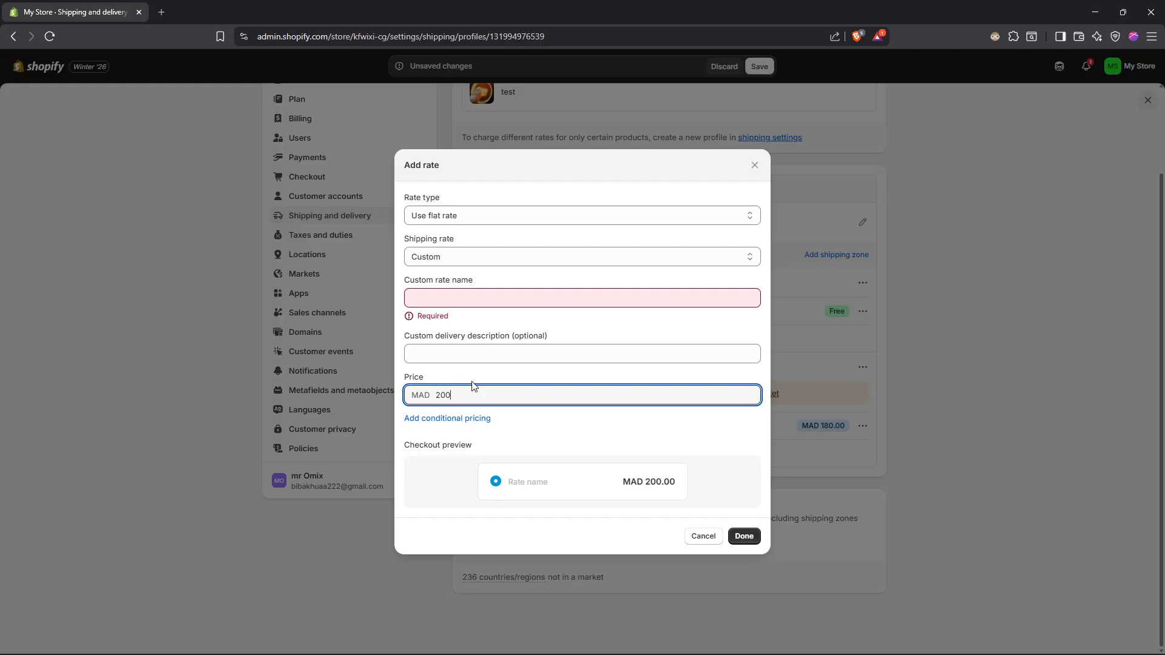
{"action": "left_click", "coordinate": [557, 420]}
Name the custom rate "Internation" and add it to the International zone
{"action": "left_click", "coordinate": [492, 296]}
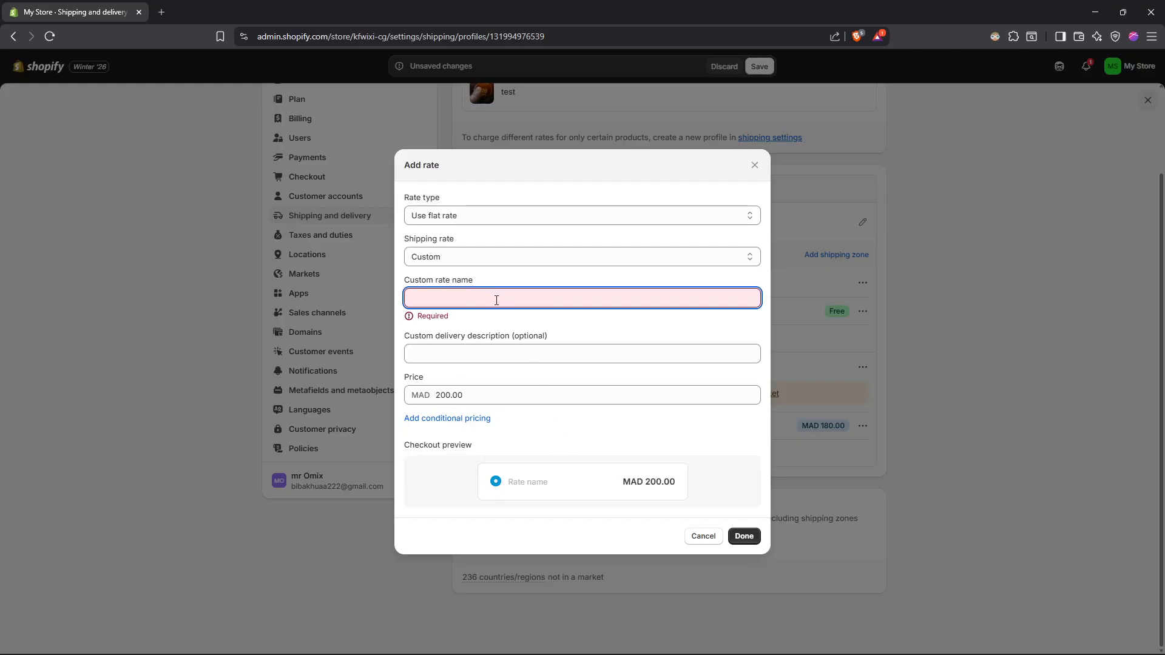
{"action": "type", "text": "Inte"}
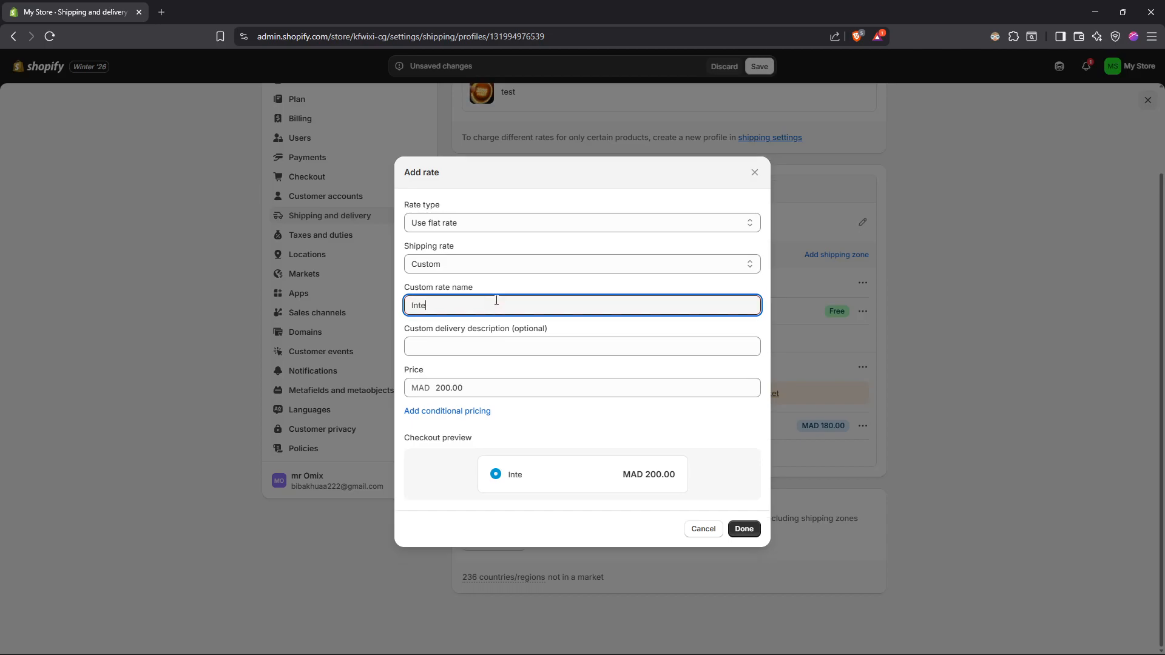
{"action": "type", "text": "rnation"}
{"action": "left_click", "coordinate": [744, 529]}
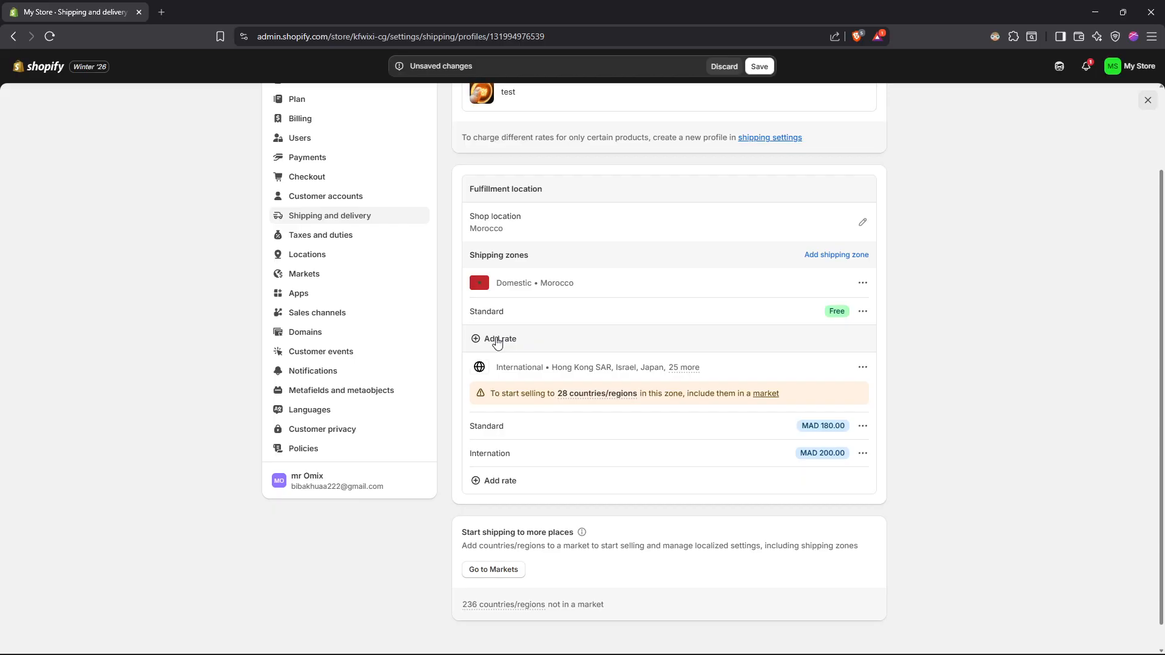
View the store's Markets page from the shipping profile and return to the profile
{"action": "scroll", "coordinate": [519, 485], "scroll_direction": "down", "scroll_amount": 1}
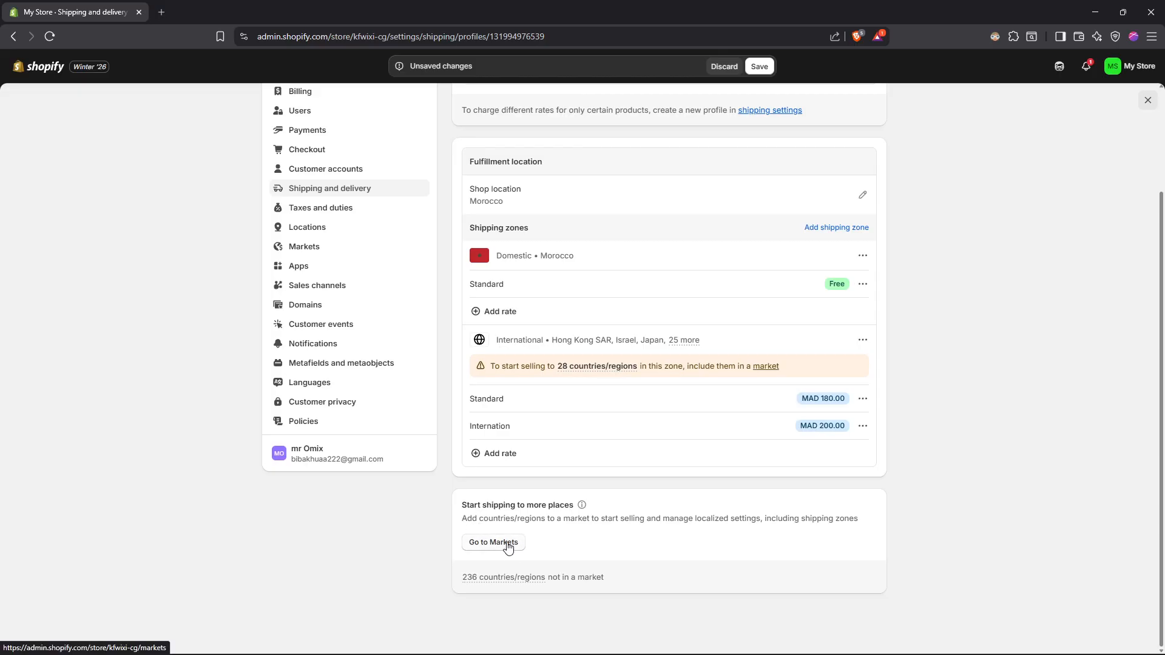
{"action": "left_click", "coordinate": [508, 548]}
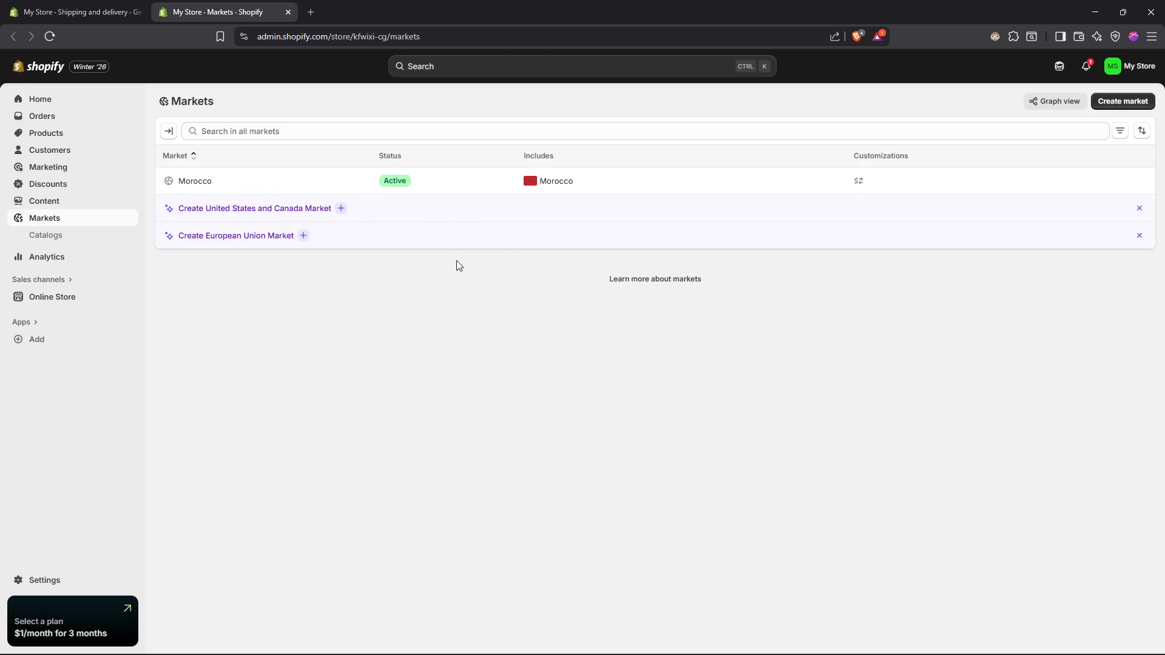
{"action": "key", "text": "ctrl+w"}
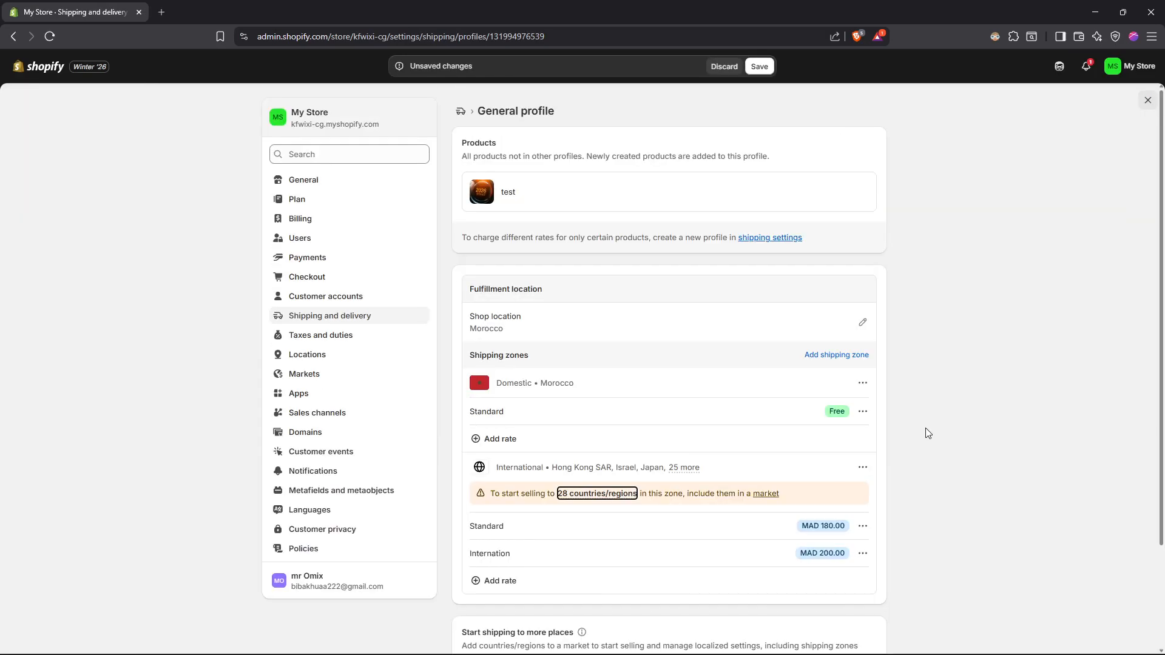
View the form for creating a new shipping zone and close it without adding a zone
{"action": "scroll", "coordinate": [867, 438], "scroll_direction": "down", "scroll_amount": 2}
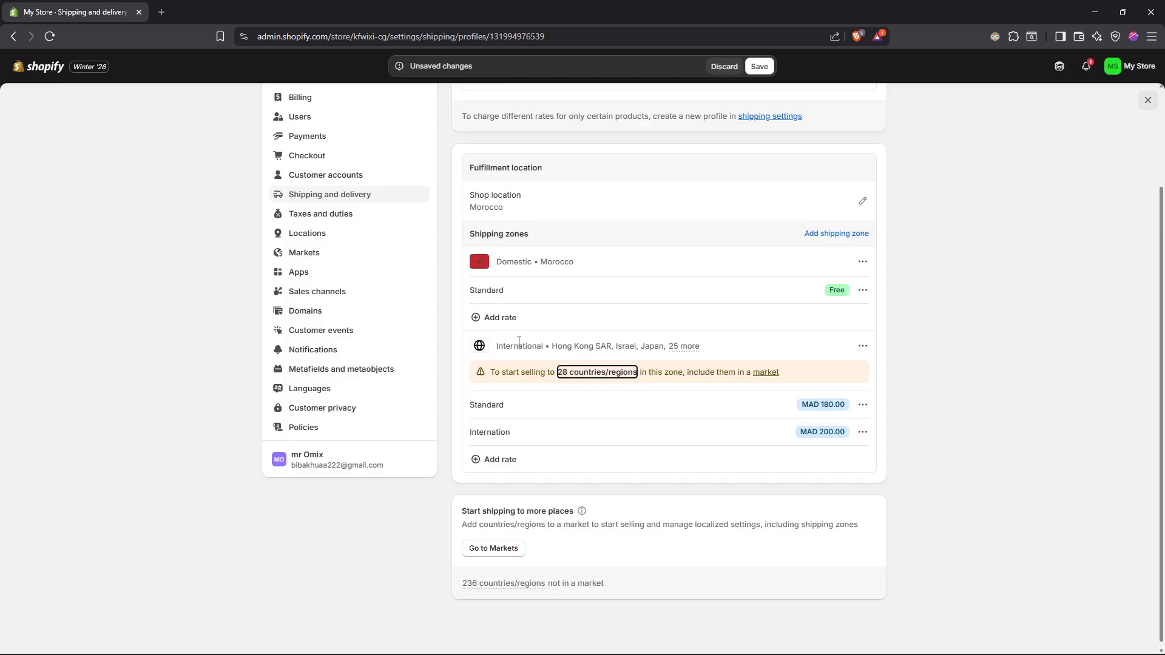
{"action": "left_click", "coordinate": [833, 235]}
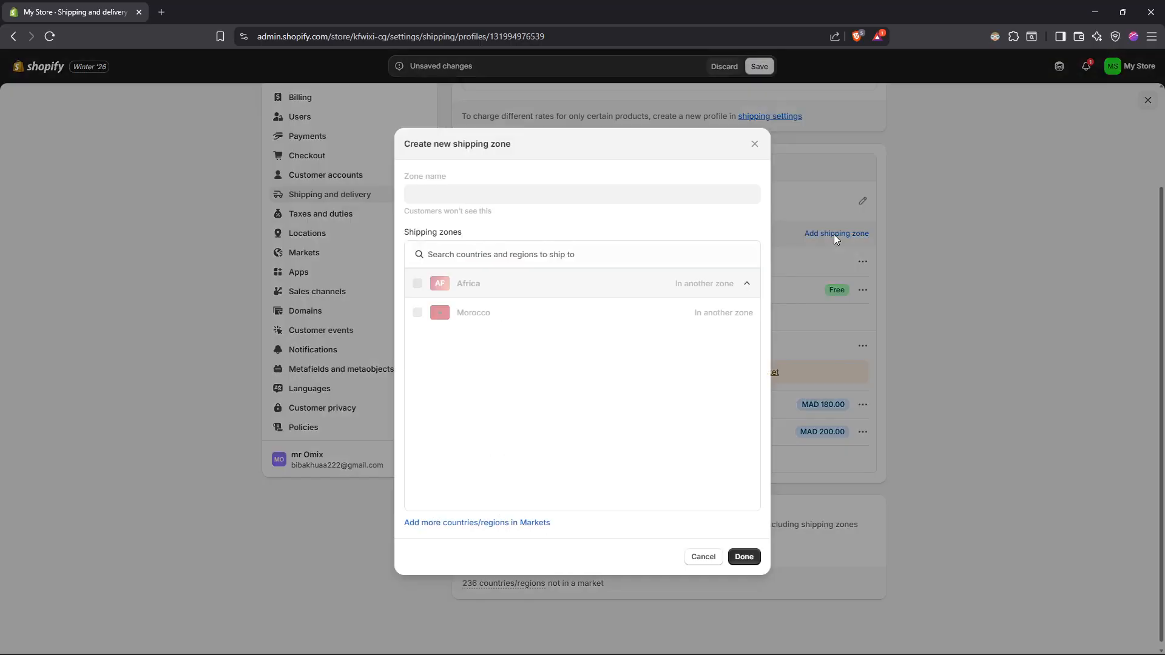
{"action": "left_click", "coordinate": [754, 148]}
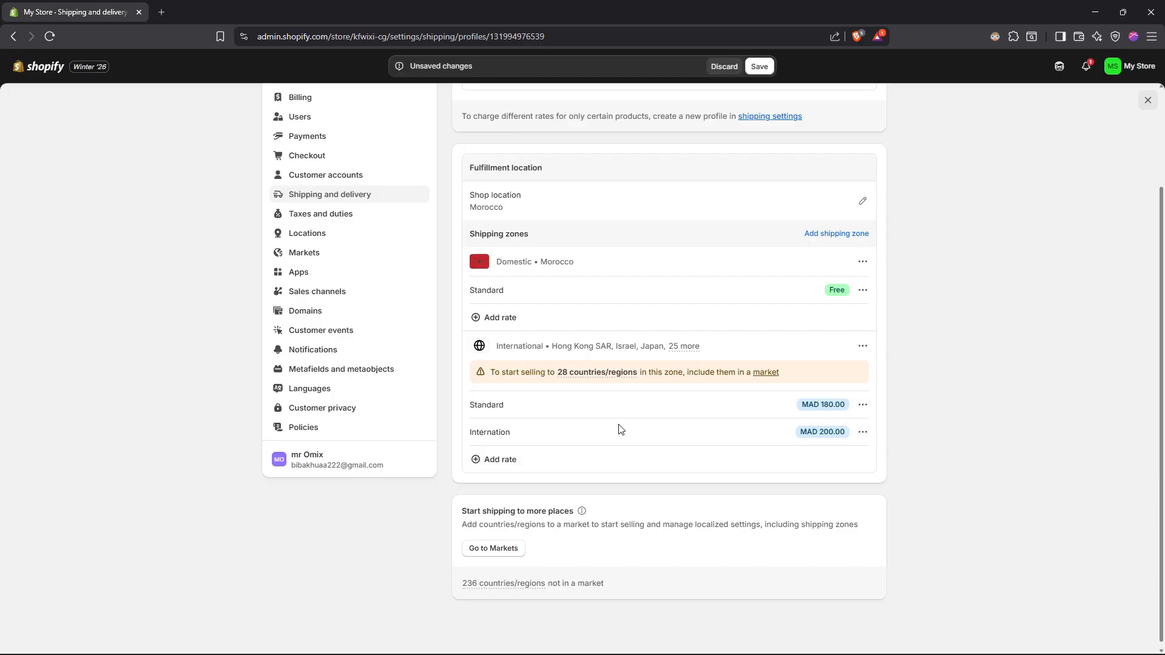
{"action": "scroll", "coordinate": [821, 369], "scroll_direction": "down", "scroll_amount": 1}
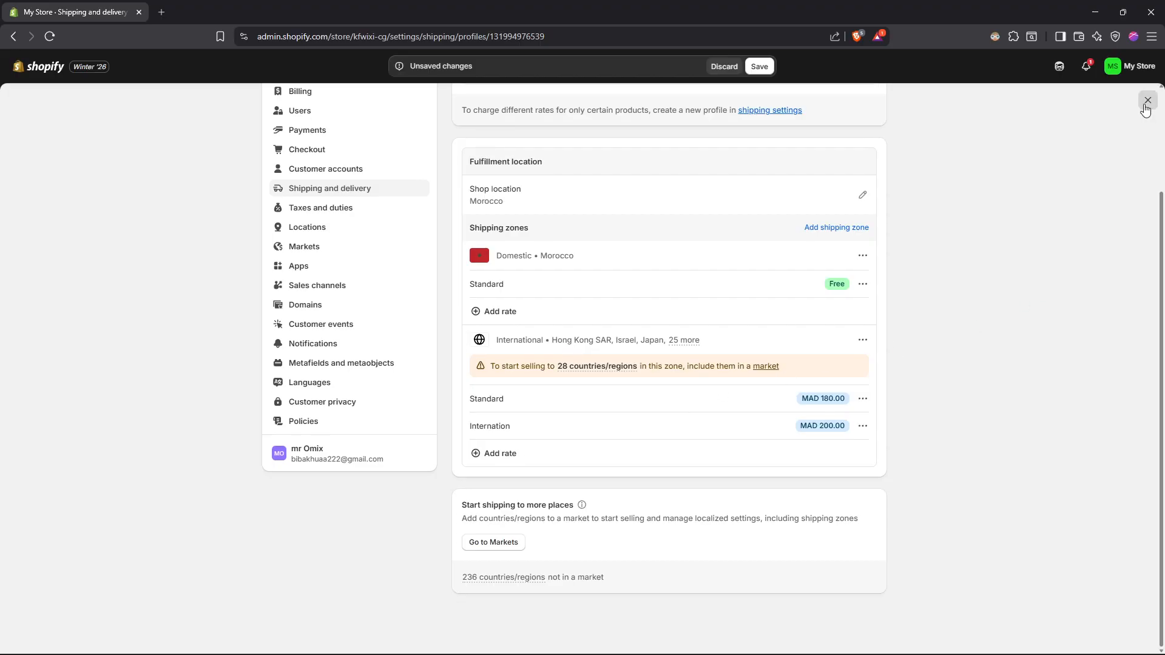